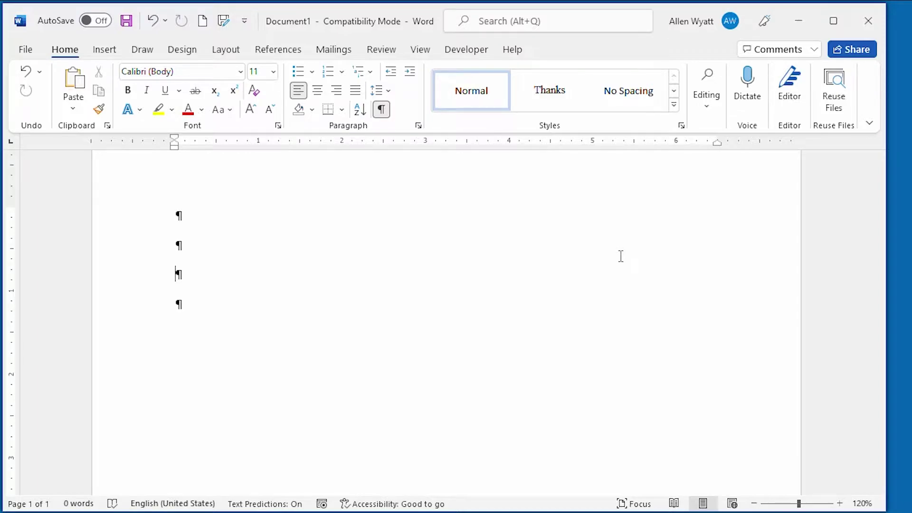
Step: Type ___ to get a solid border line and === to get a double border line below it
text(___)
key(Return)
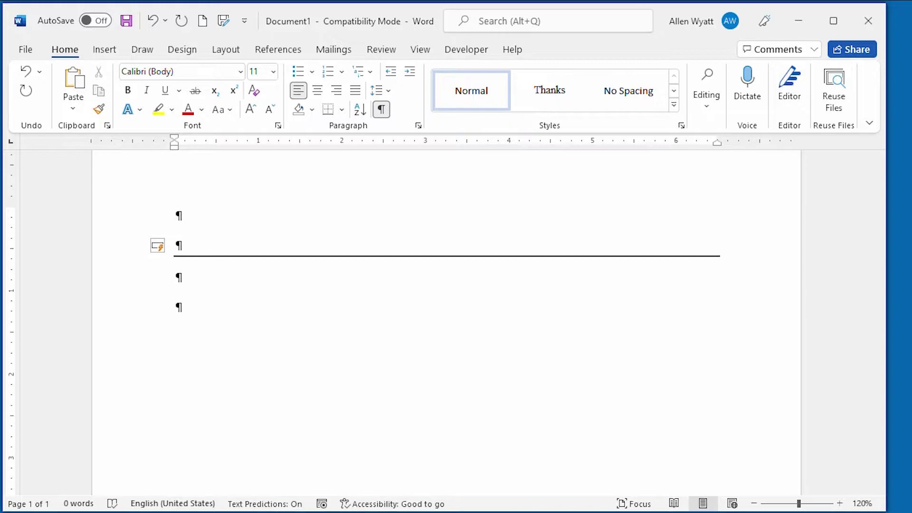
key(Return)
text(===)
key(Return)
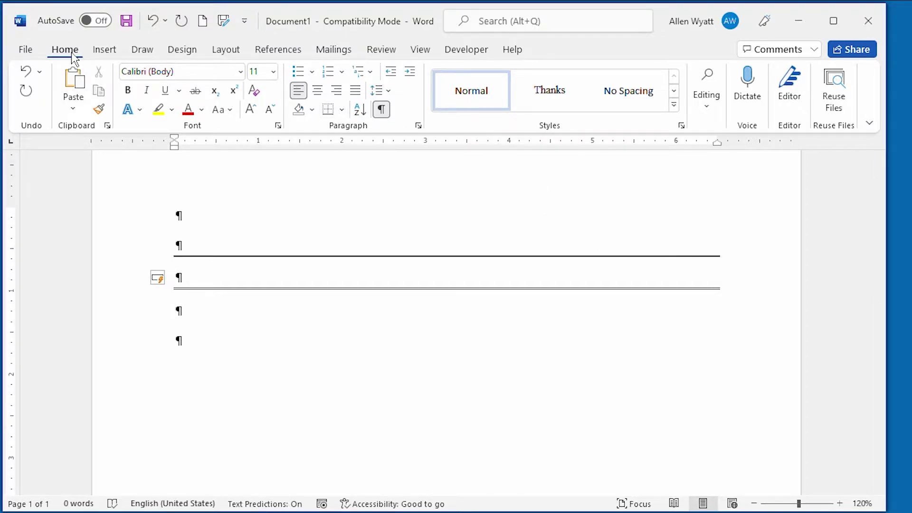
Step: Show the AutoFormat As You Type tab of the AutoCorrect Options under Word Options > Proofing
click(25, 50)
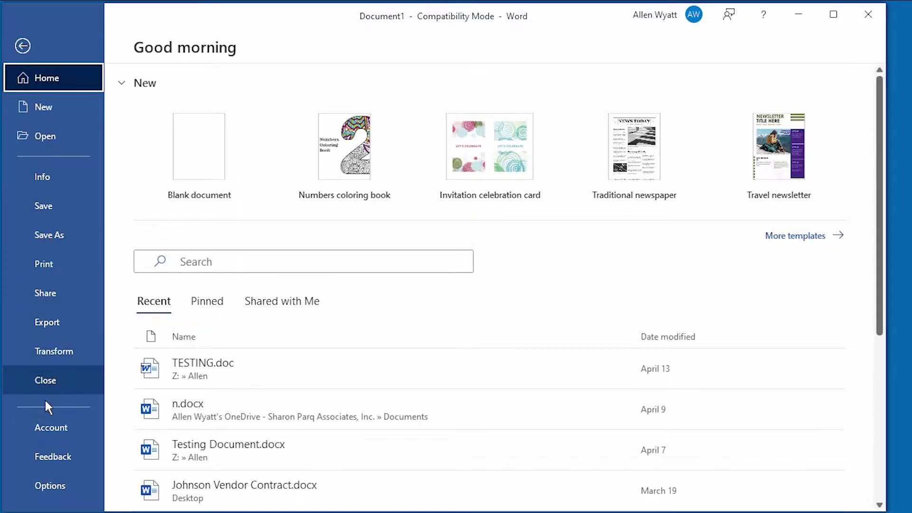
click(67, 483)
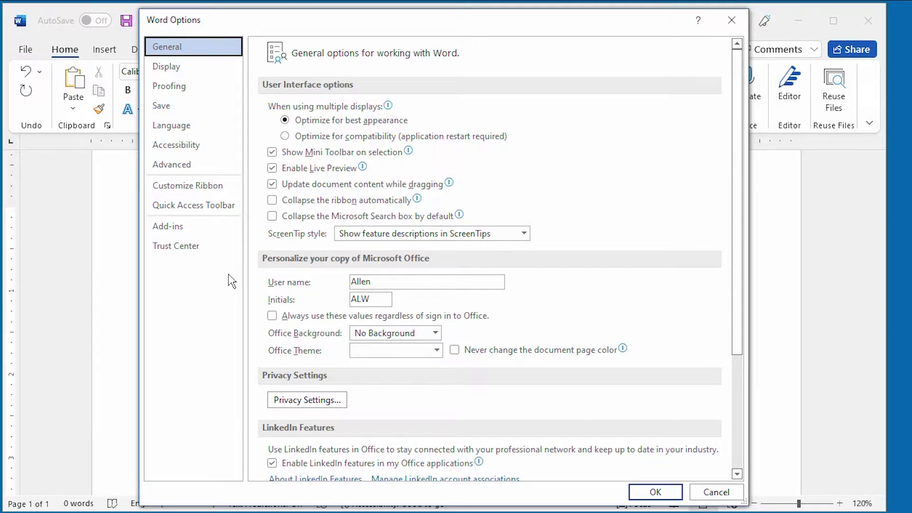
click(170, 93)
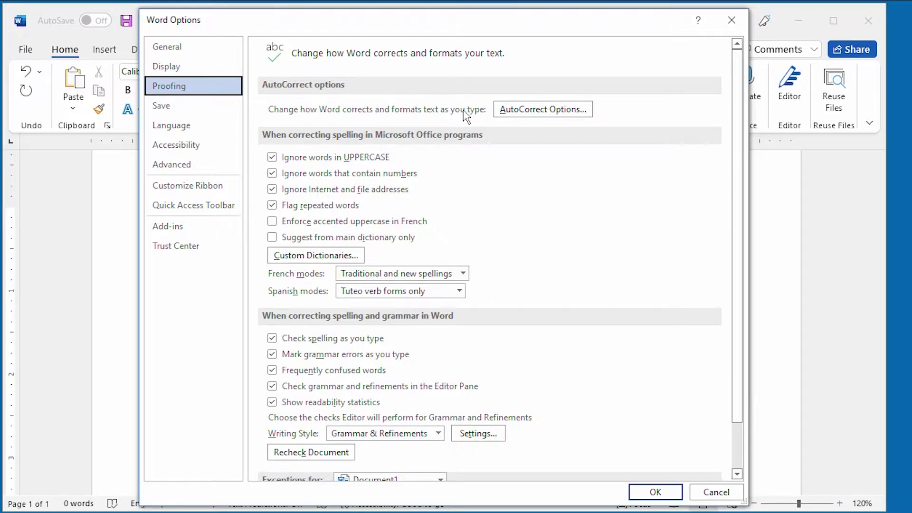
click(579, 110)
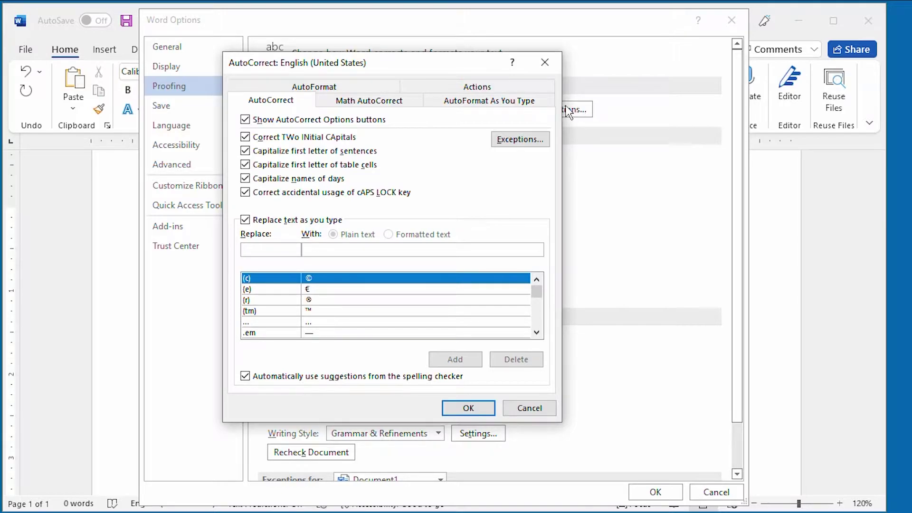
click(518, 106)
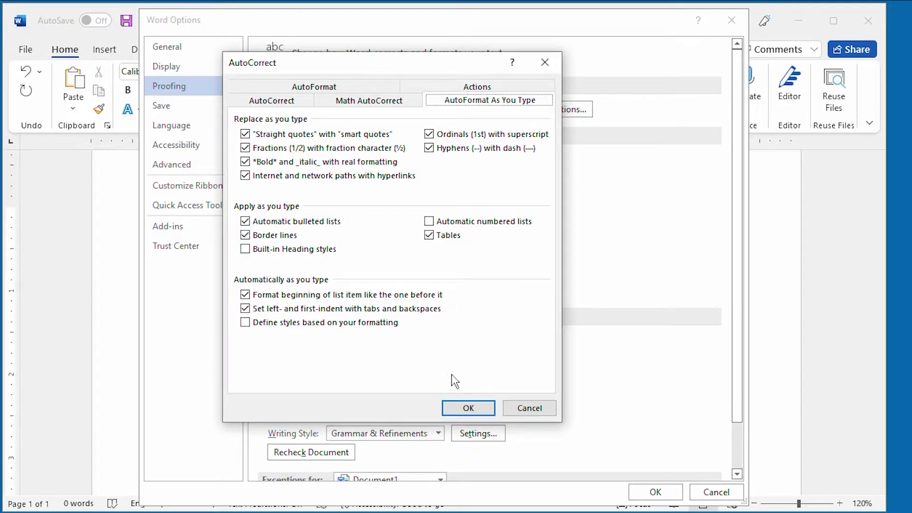
Step: Confirm and close both the AutoCorrect and Word Options dialogs
click(475, 406)
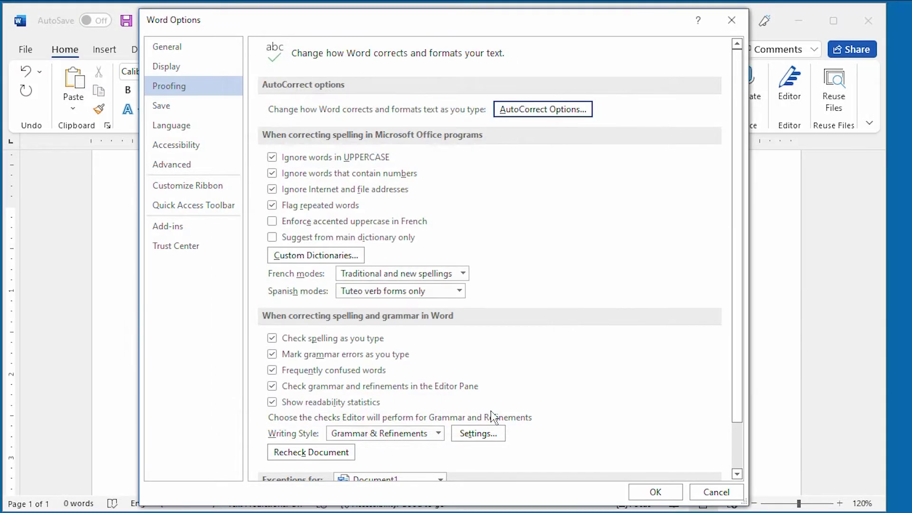
click(674, 496)
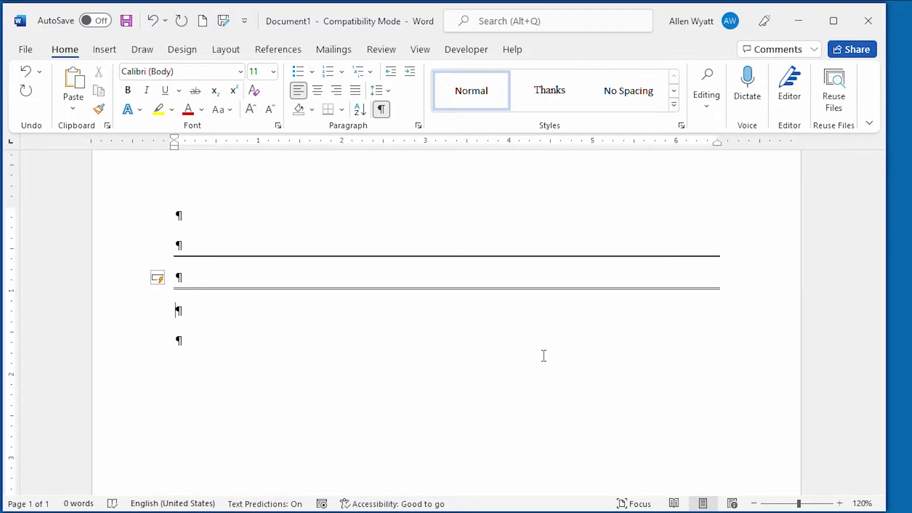
Step: Add blank paragraphs and a --- line kept as plain text by undoing its border, then hide formatting marks
key(Return)
key(Return)
text(---)
key(Return)
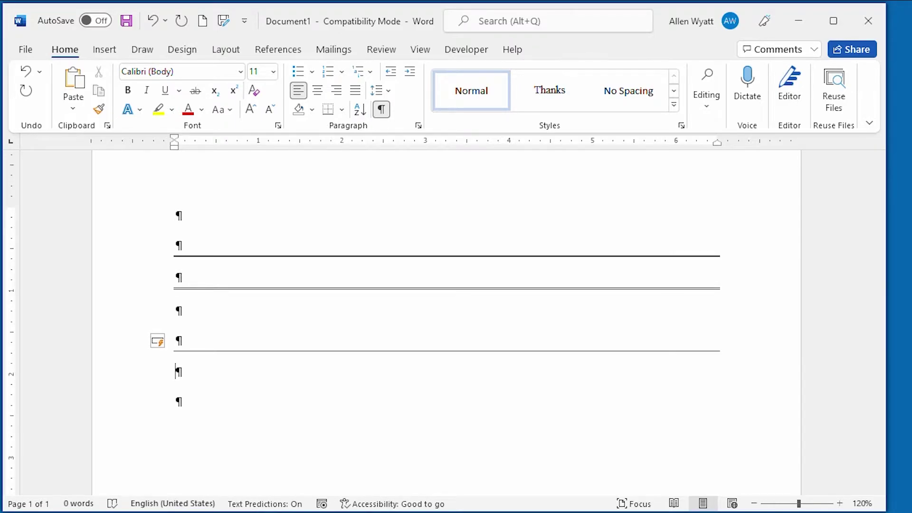
key(ctrl+z)
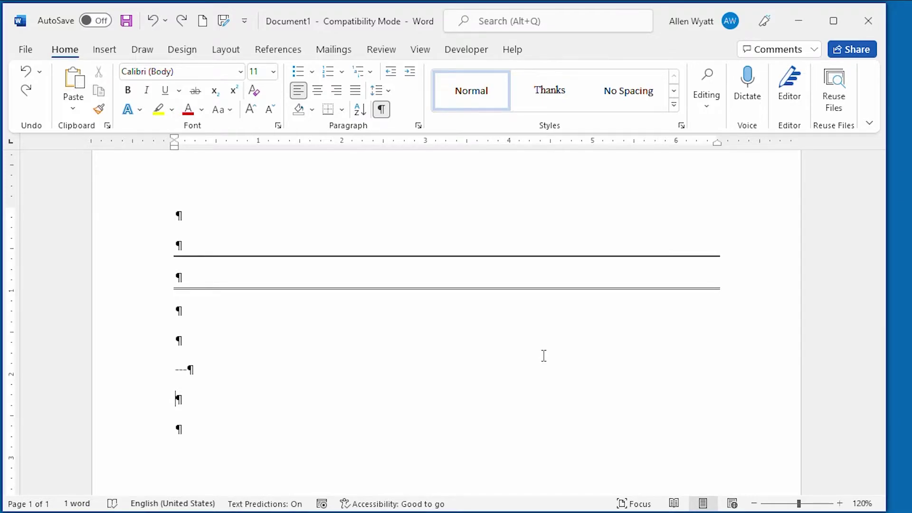
click(381, 112)
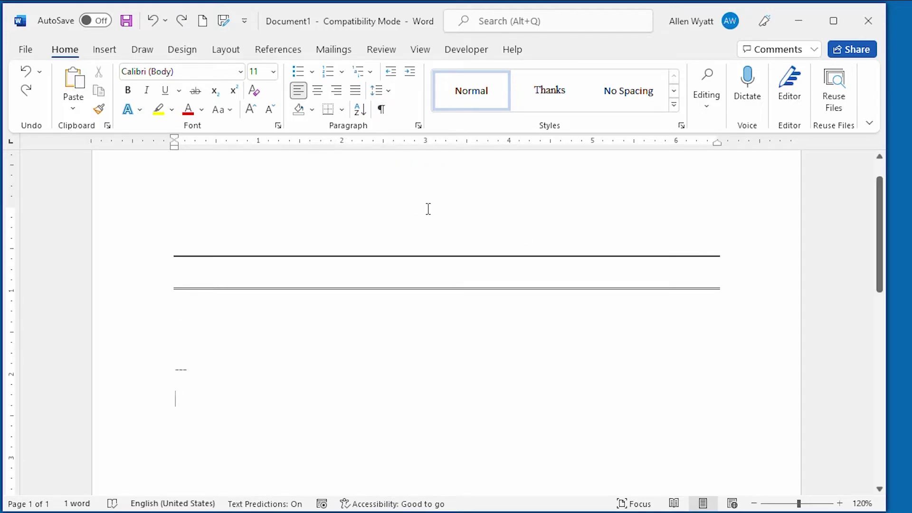
click(404, 226)
key(Down)
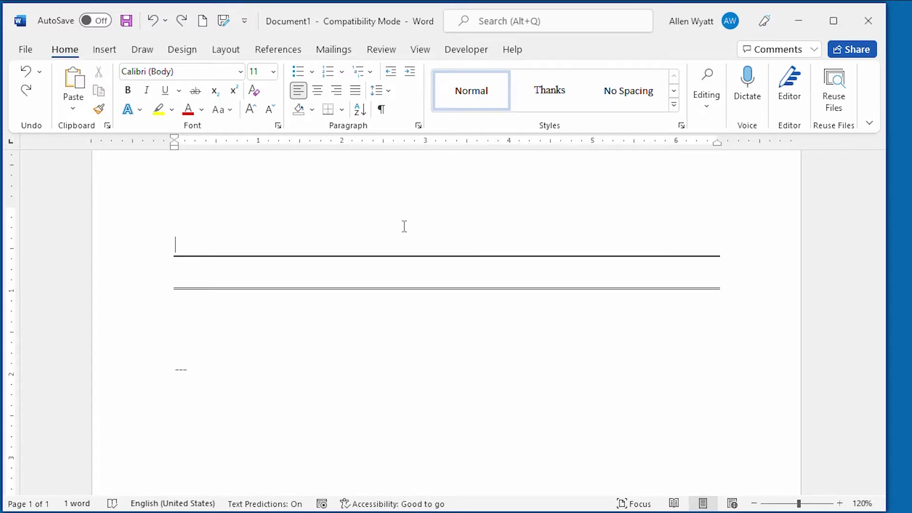
click(382, 110)
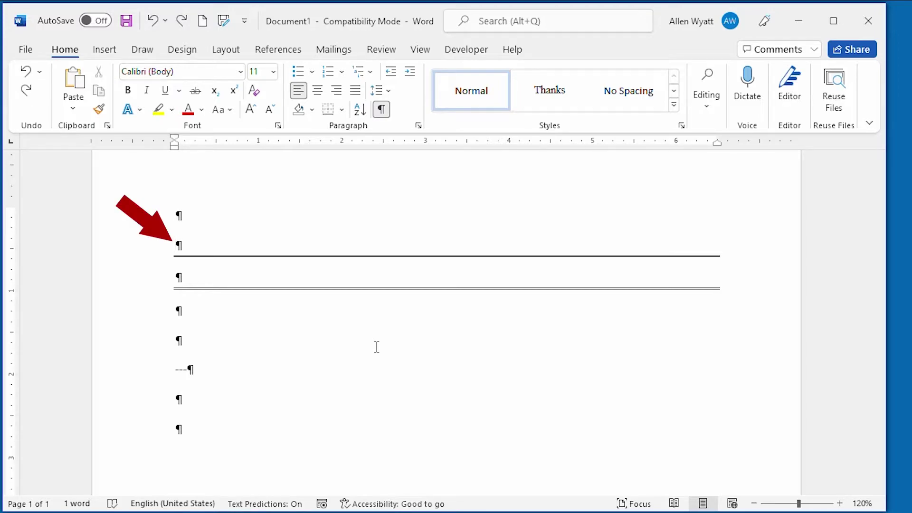
Step: Delete the empty single-bordered paragraph, then undo that deletion
key(Delete)
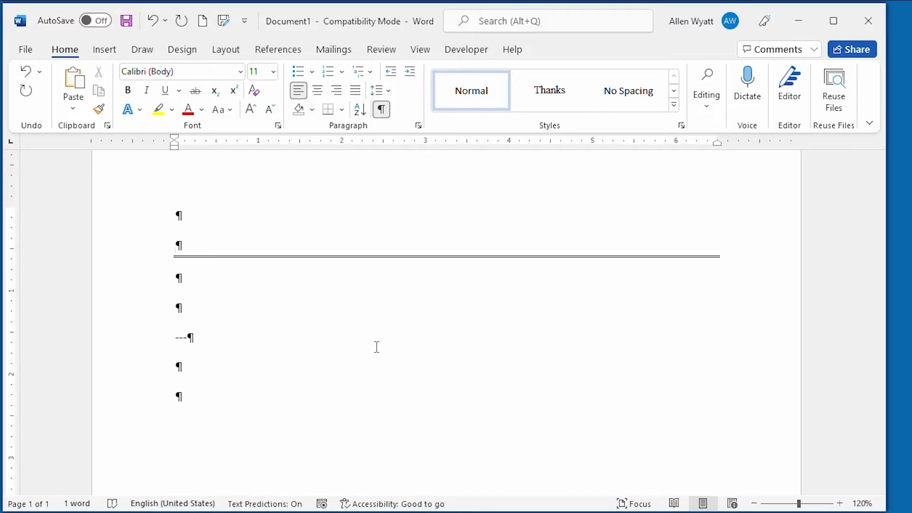
key(ctrl+z)
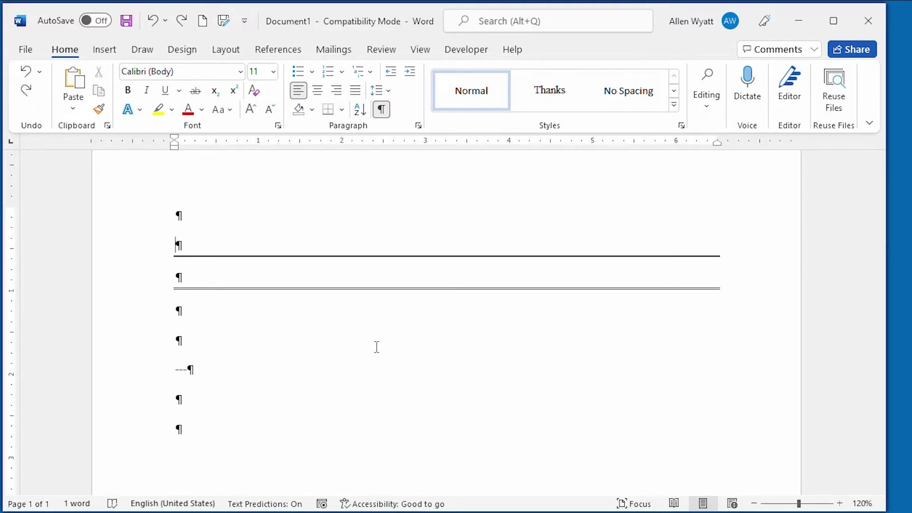
Step: Type 'text is here' in the second paragraph and select that line
text(te)
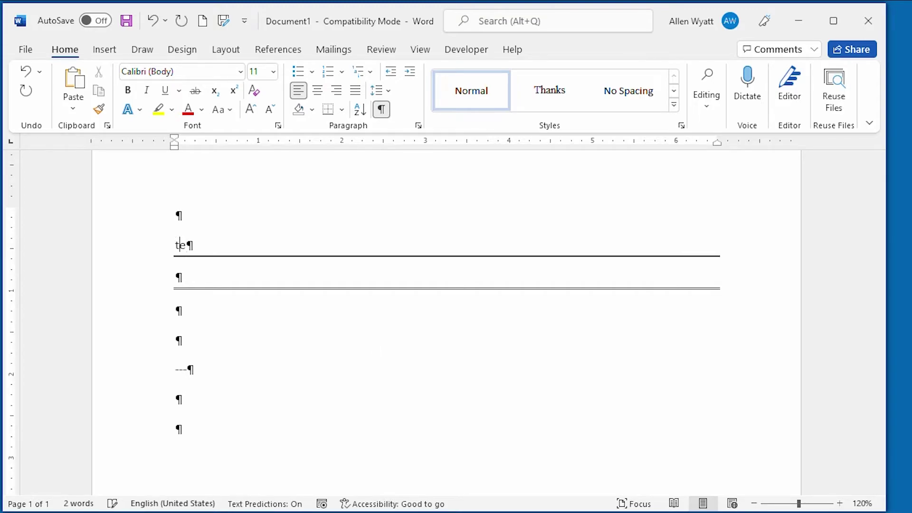
text(xt is here)
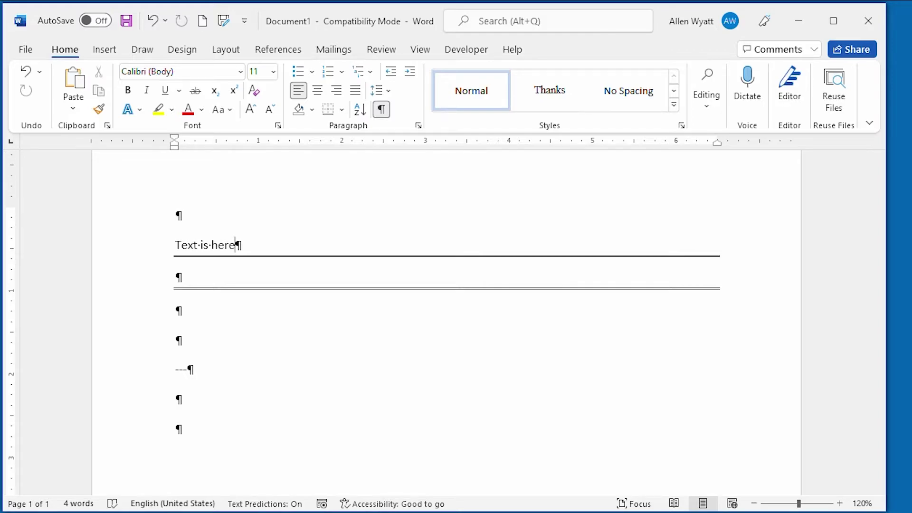
click(146, 259)
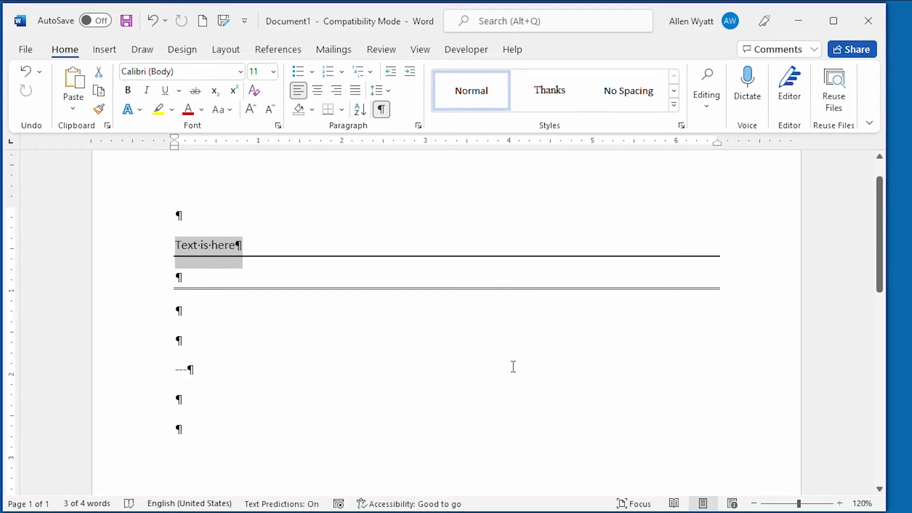
Step: Remove the single border beneath the Text is here paragraph
key(ctrl+z)
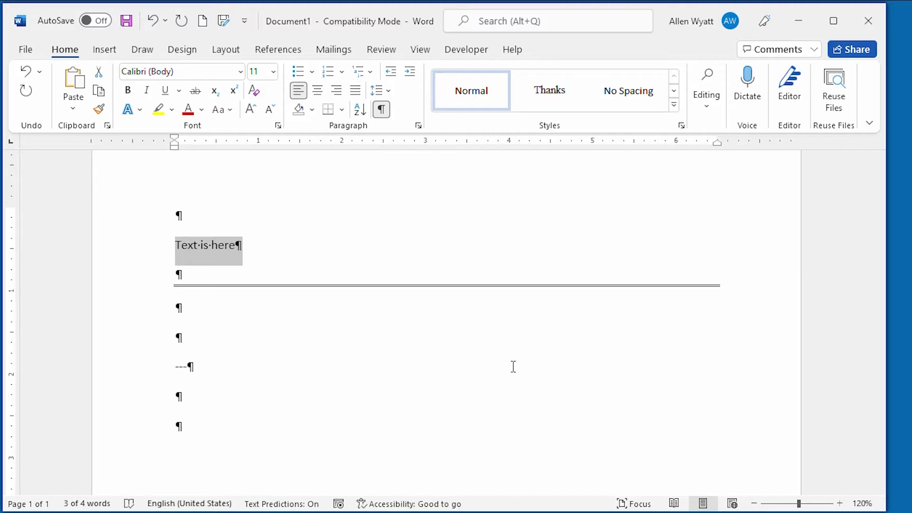
Step: Insert empty paragraphs above the double border, then select the paragraph just above it
key(Right)
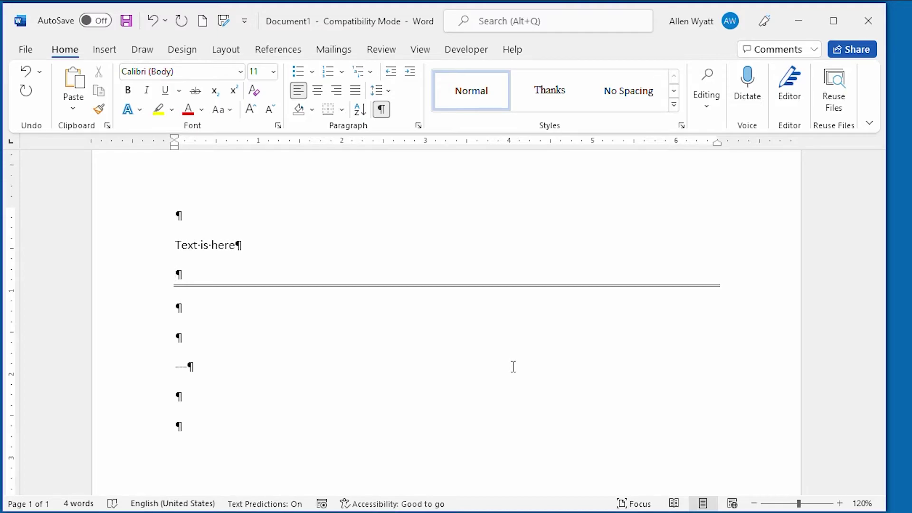
key(Return)
key(Return)
key(Return)
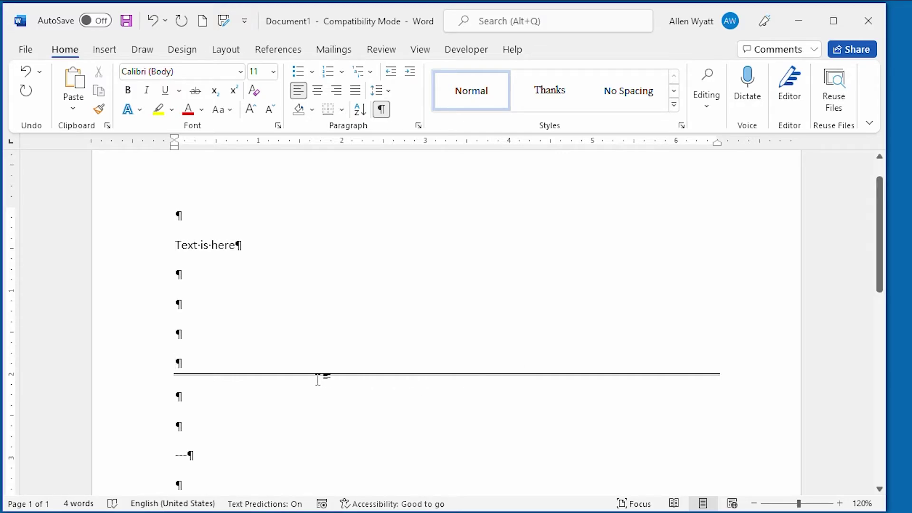
click(148, 374)
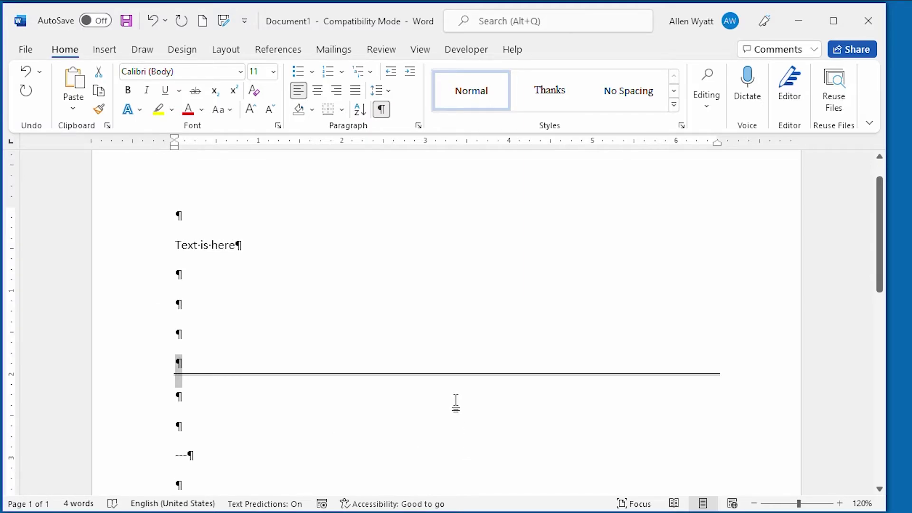
Step: Shift the double border up by one paragraph
key(ctrl+z)
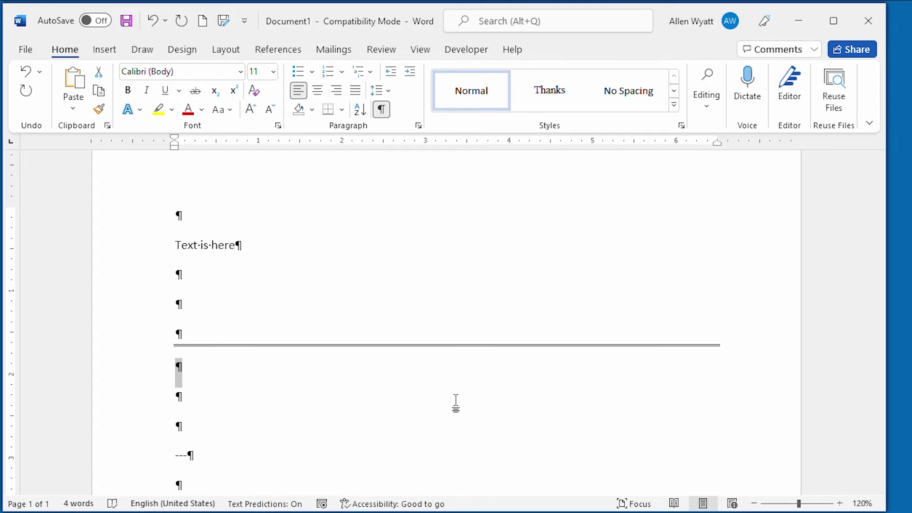
Step: Select the whole document and apply No Border to strip all border lines
key(ctrl+a)
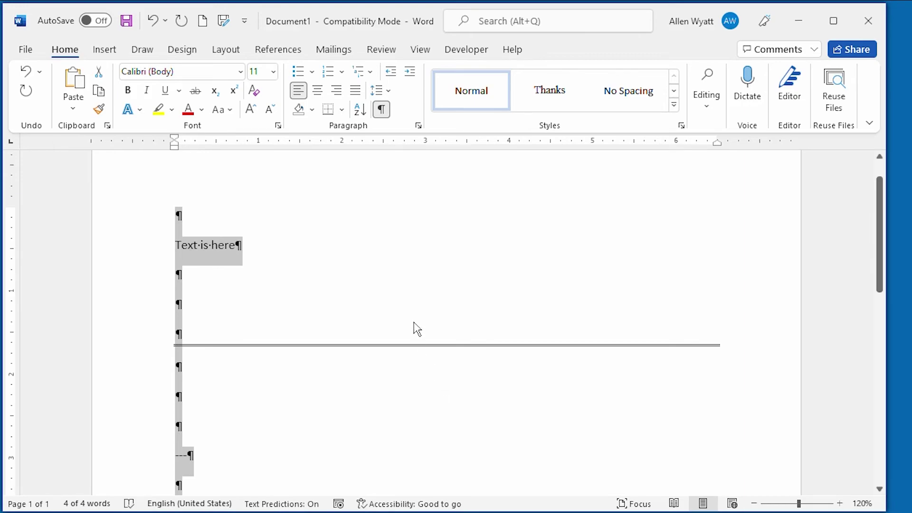
click(343, 111)
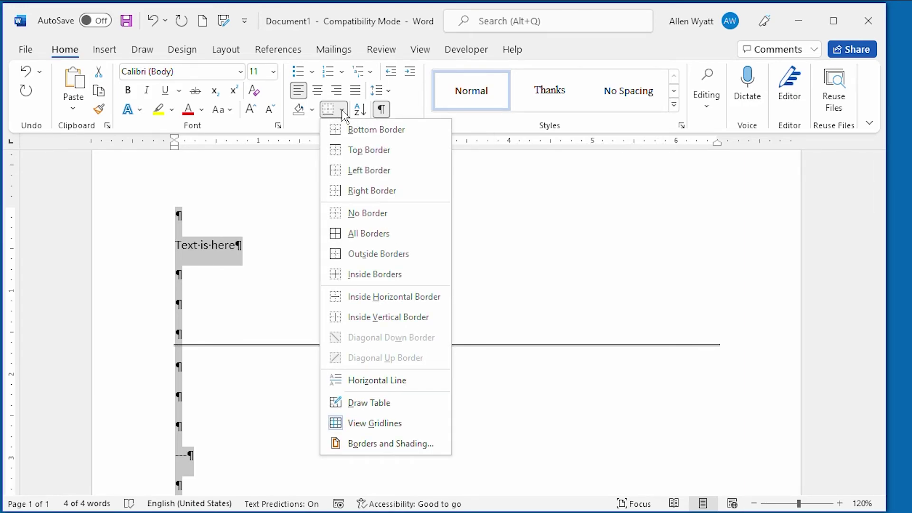
click(367, 212)
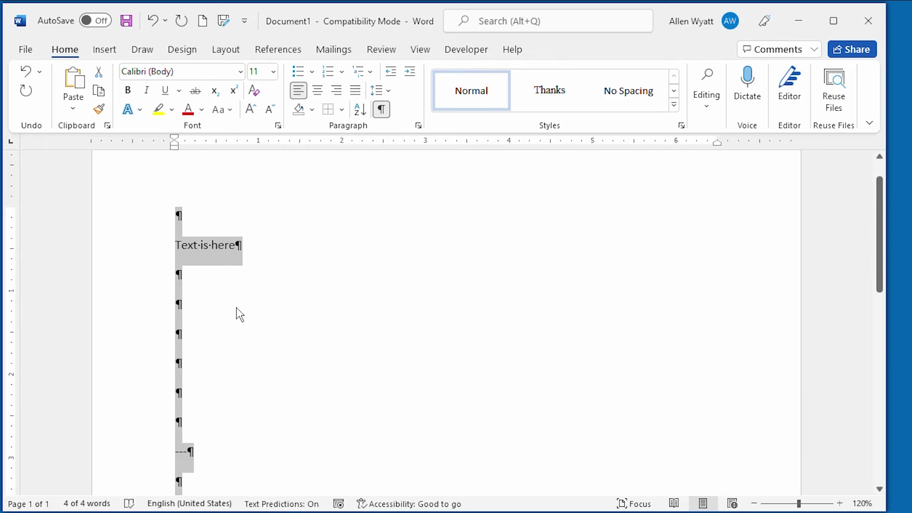